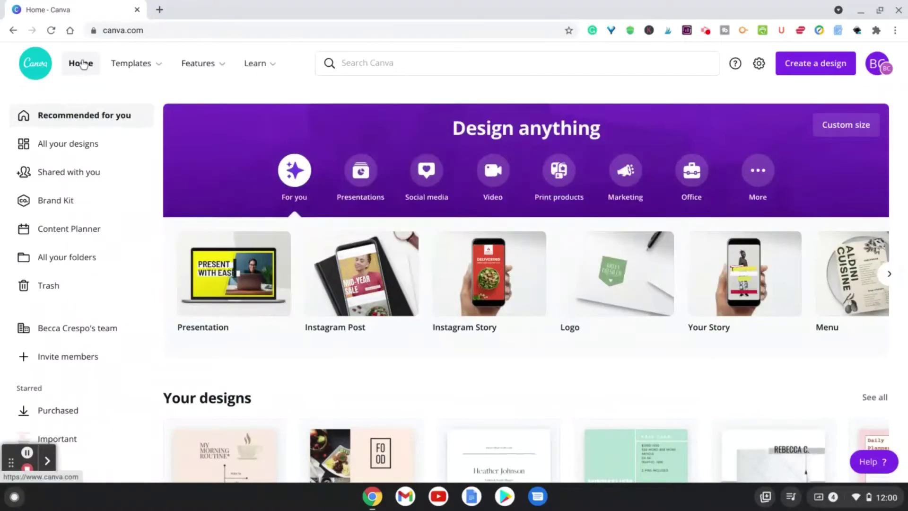
Step: Search Canva for 'info' and open the Infographic template results
left_click(436, 63)
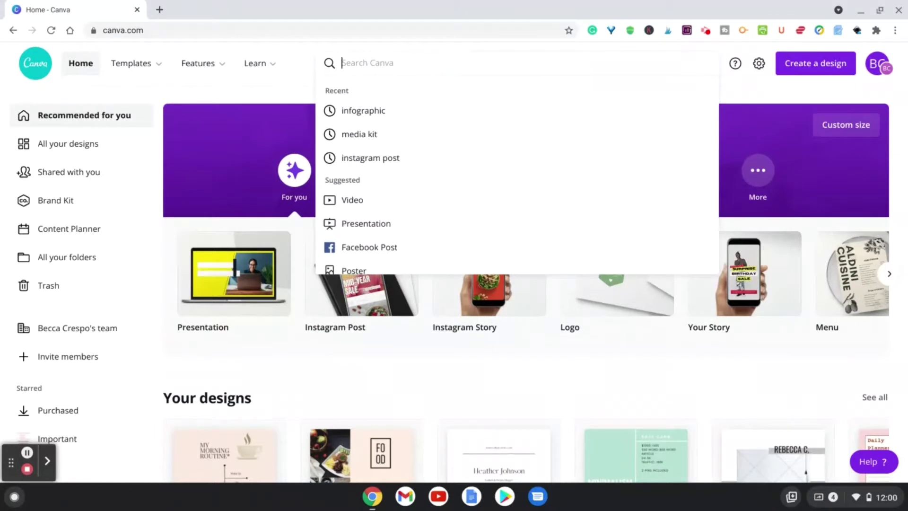
type("info")
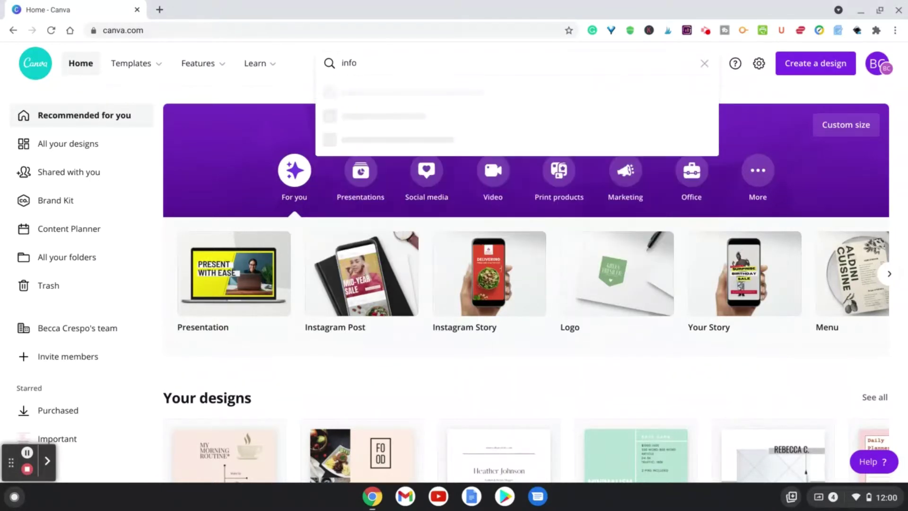
left_click(433, 137)
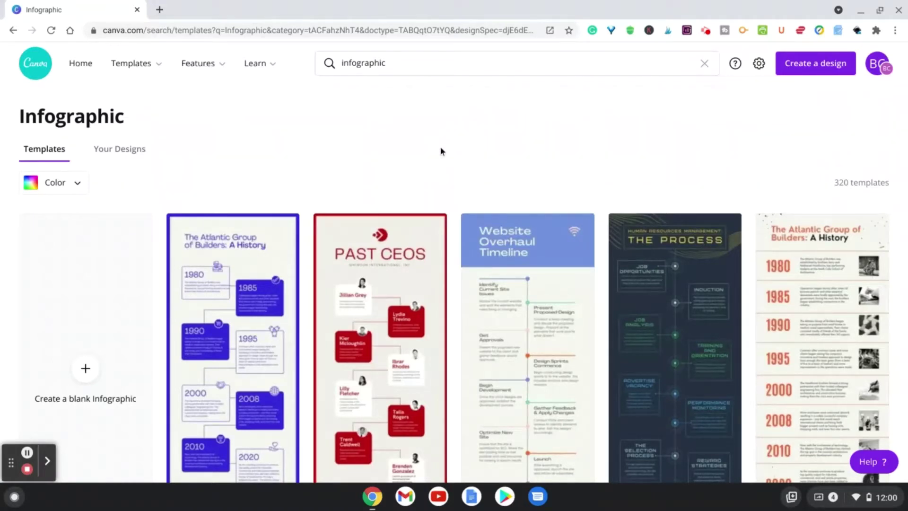
Step: Scroll down and back up through the infographic template listings
scroll(261, 464, "down", 3)
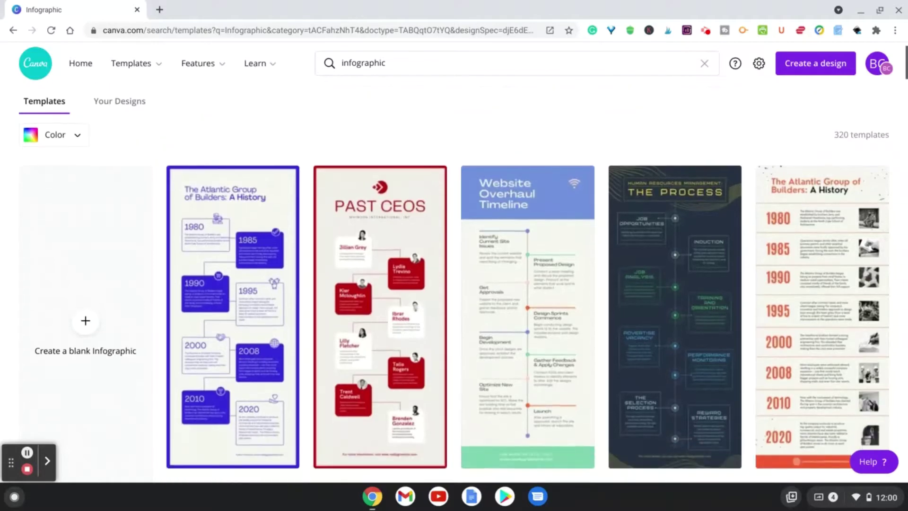
scroll(464, 262, "down", 4)
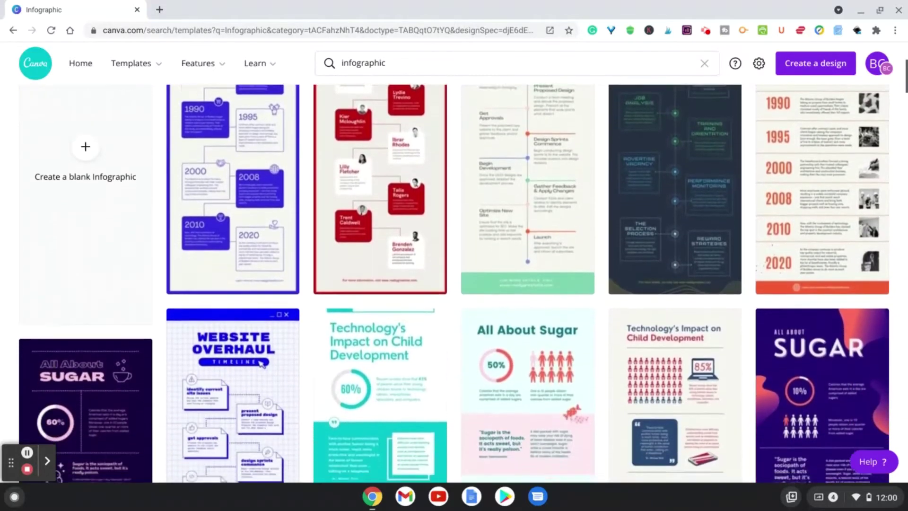
scroll(463, 263, "down", 5)
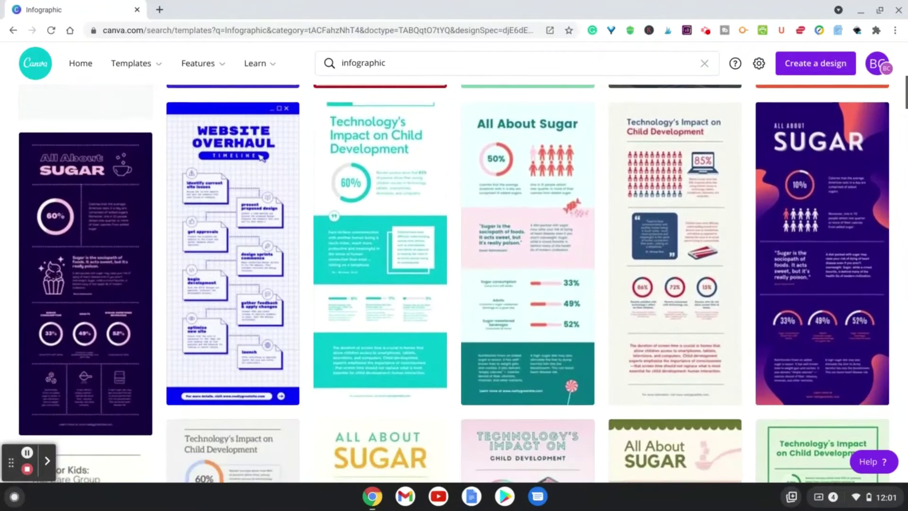
scroll(463, 262, "down", 4)
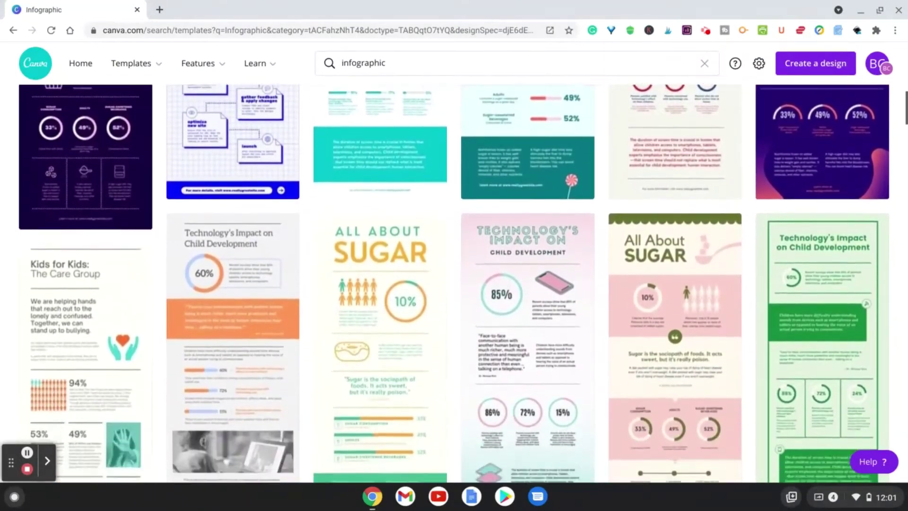
scroll(463, 262, "up", 1)
scroll(463, 263, "down", 1)
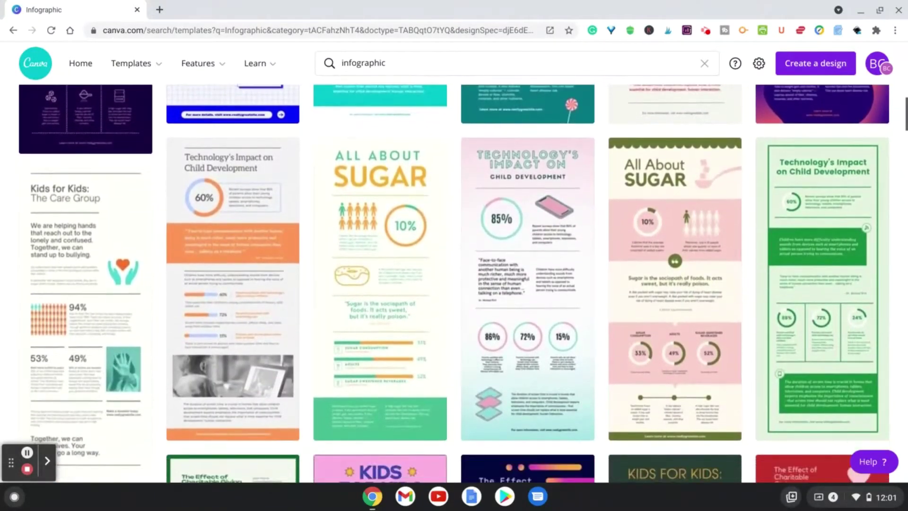
scroll(463, 263, "up", 3)
scroll(261, 420, "up", 8)
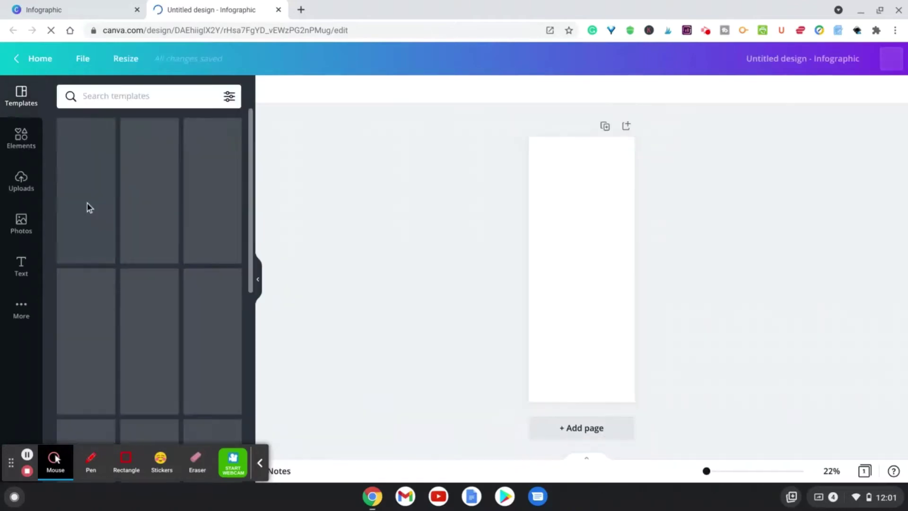
Step: Browse the For you templates and apply the Effect of Charitable Giving template
left_click(260, 459)
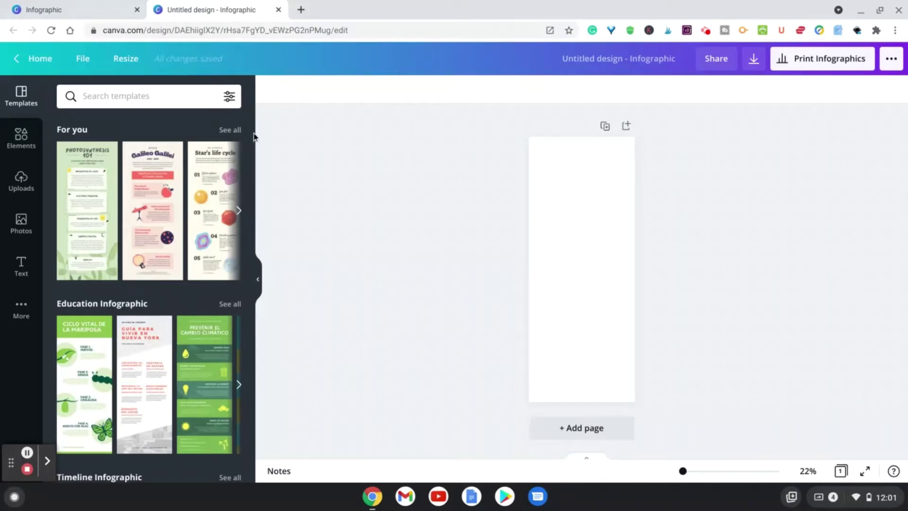
left_click_drag(251, 140, 251, 508)
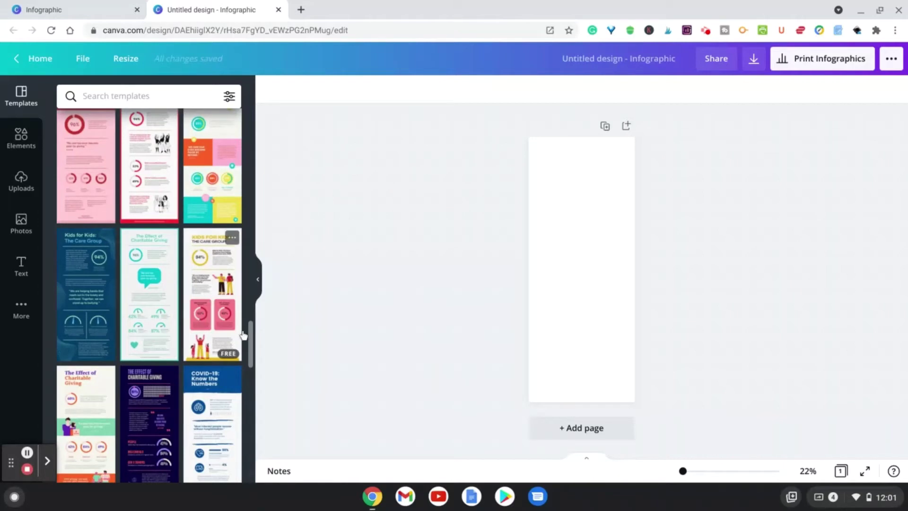
left_click_drag(251, 336, 254, 115)
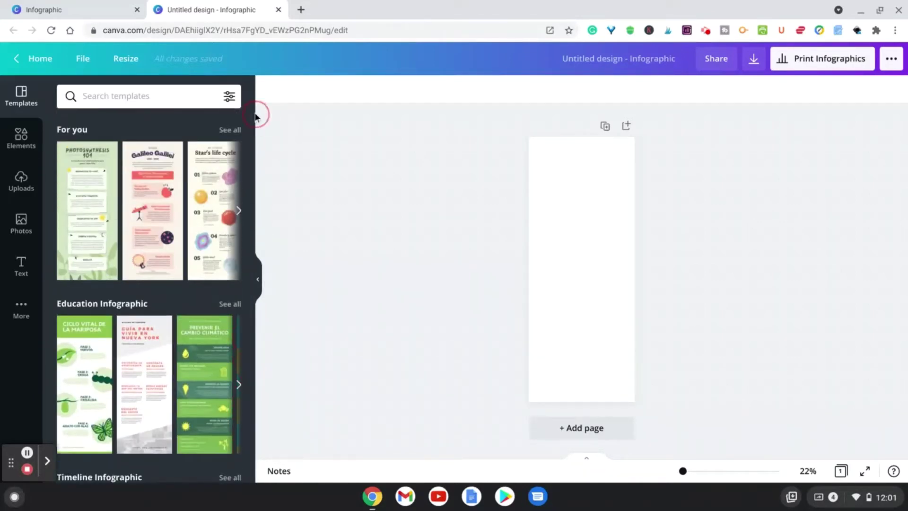
left_click(230, 130)
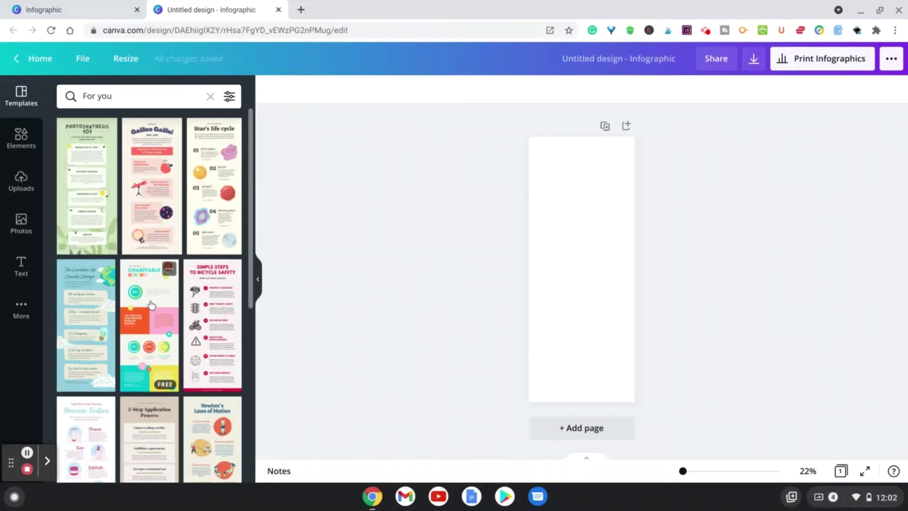
left_click(151, 304)
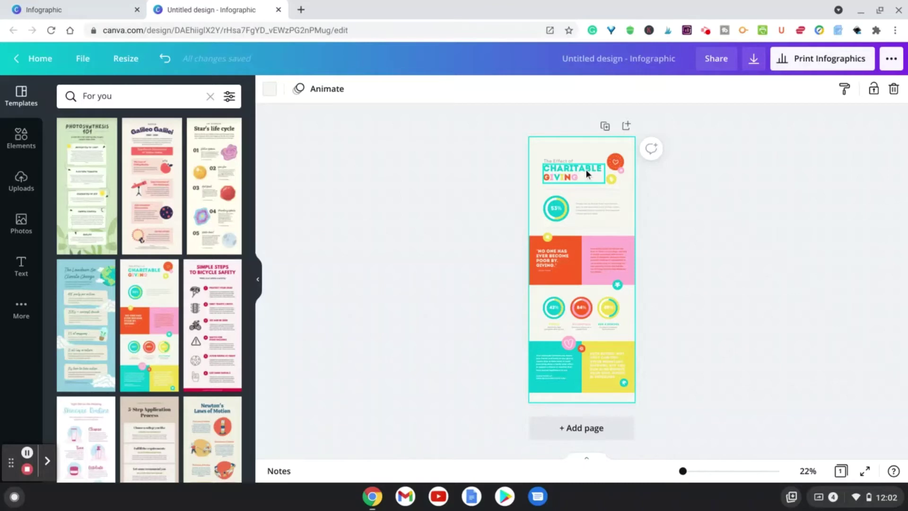
Step: Recolour the orange quote box light cyan
left_click(563, 283)
left_click(269, 89)
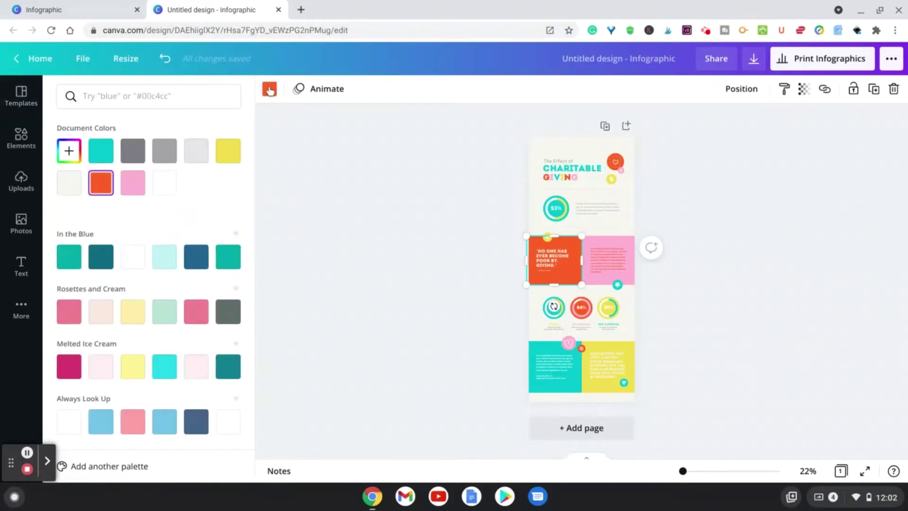
left_click(171, 254)
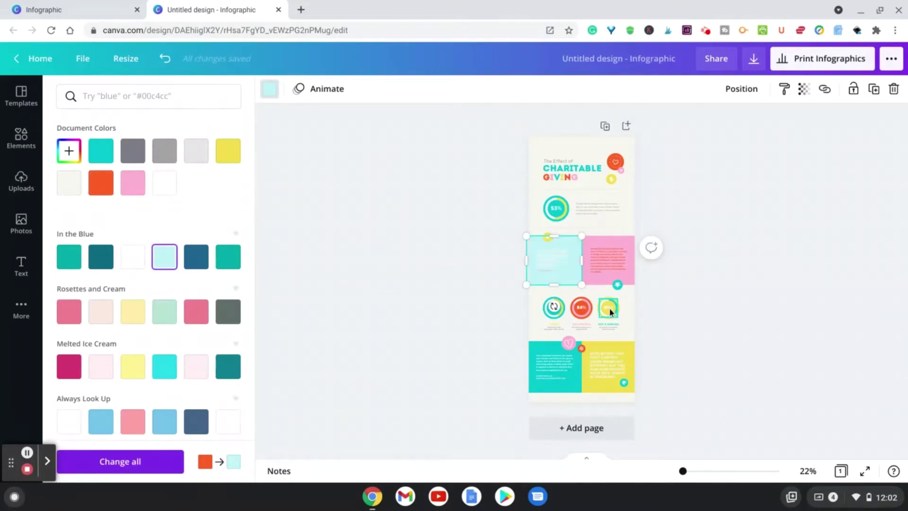
left_click(610, 182)
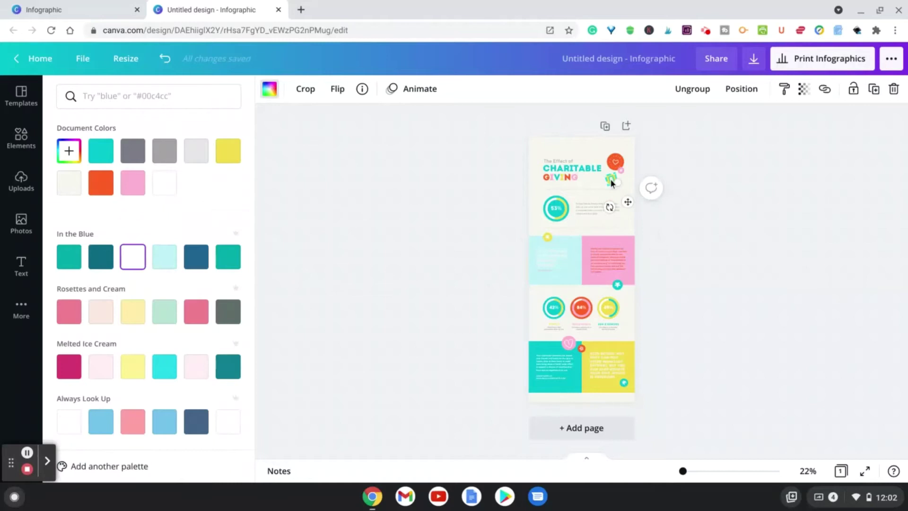
left_click(610, 182)
key("Escape")
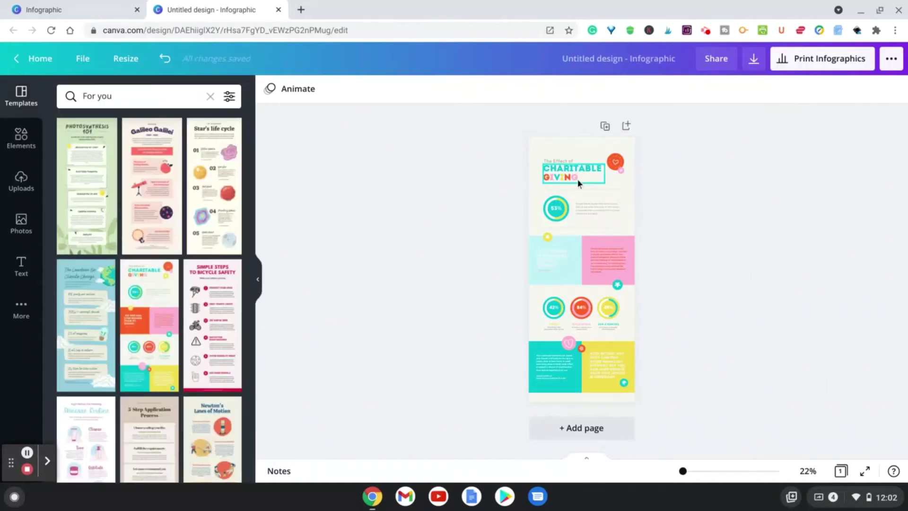
Step: Change the page background to light pink from the Melted Ice Cream palette
left_click(569, 152)
left_click(270, 90)
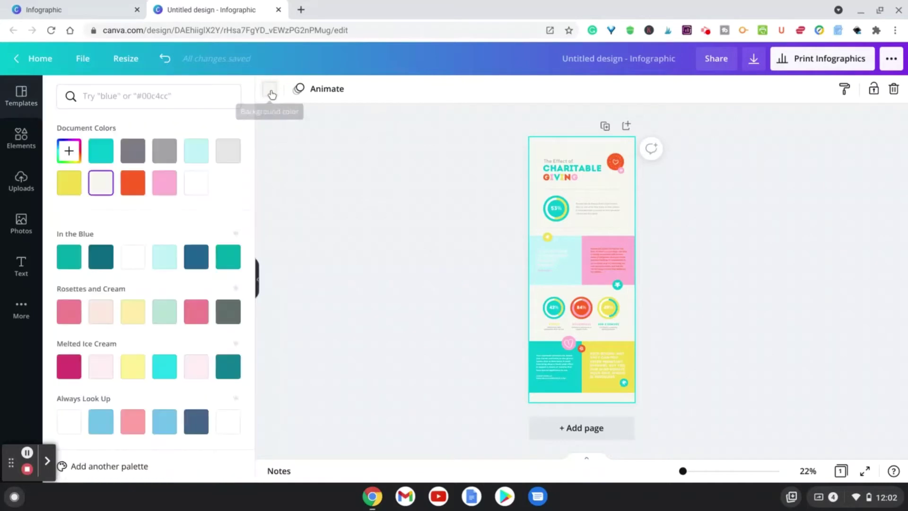
left_click(207, 365)
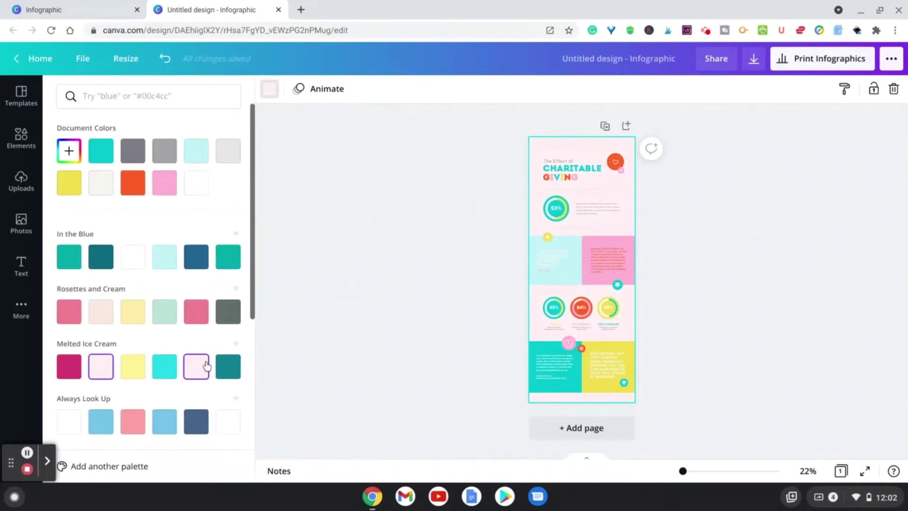
left_click(356, 295)
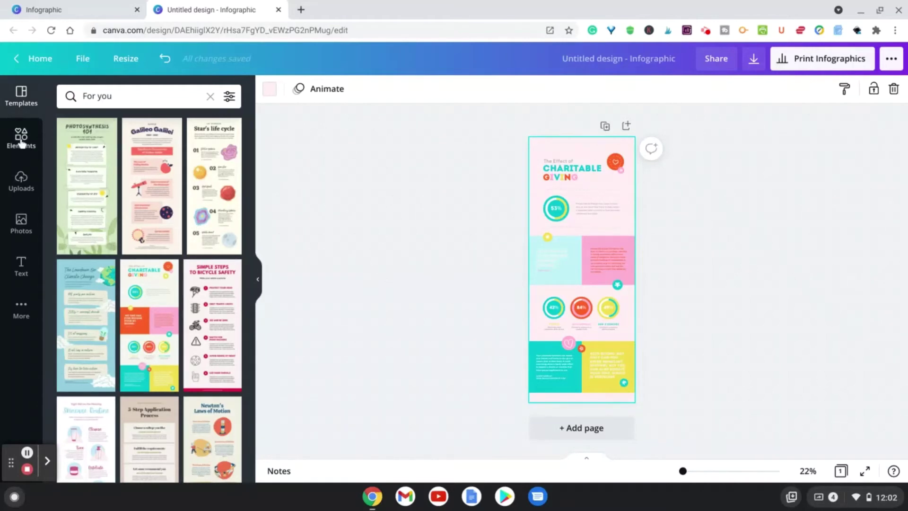
Step: Search Elements for 'flower' and add the colourful flower garland to the page
left_click(20, 138)
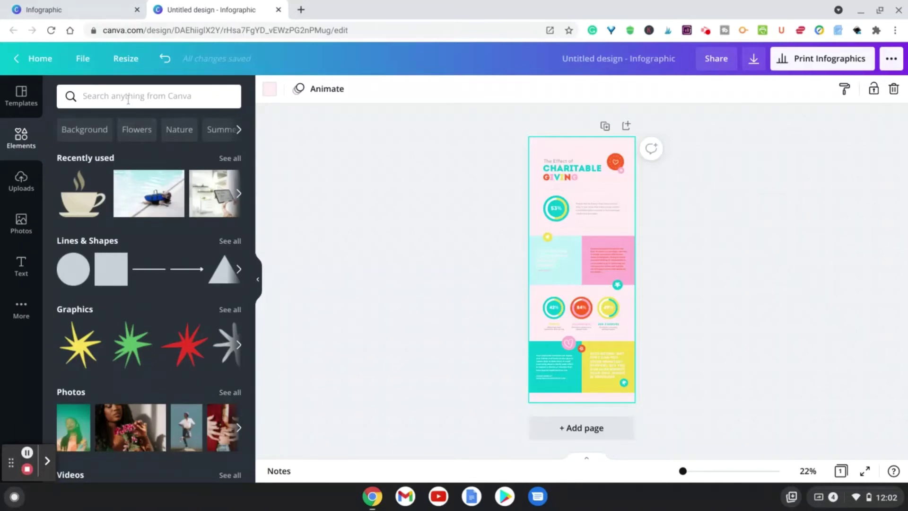
left_click(127, 97)
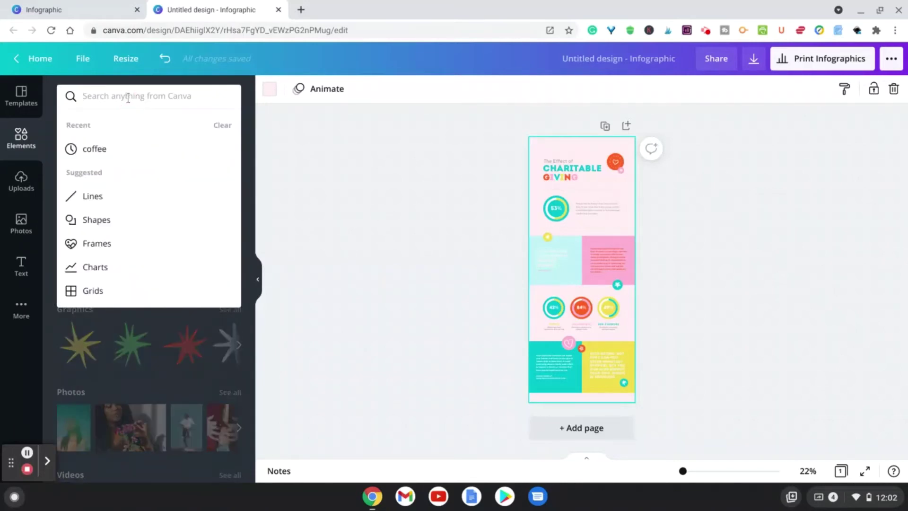
type("flower")
key("Return")
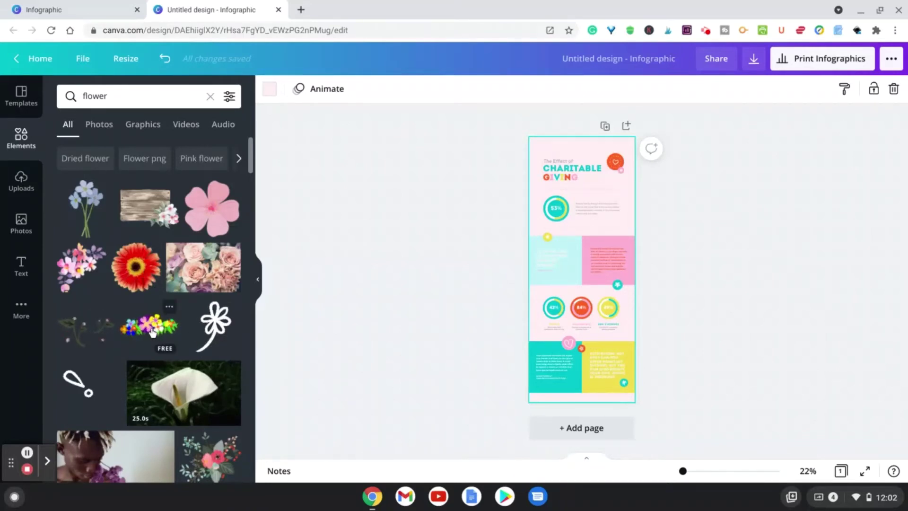
left_click(153, 331)
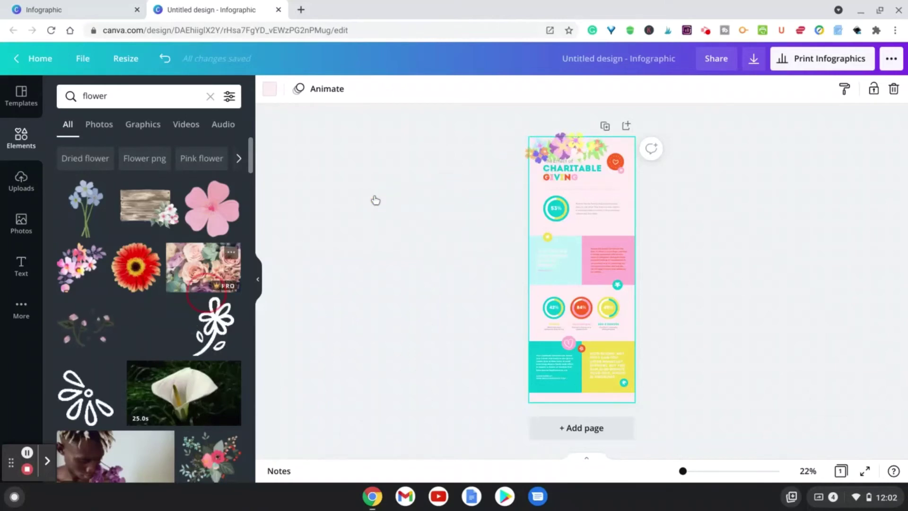
Step: Shrink the flower garland to about 407 × 173 in the top-left corner
left_click(586, 151)
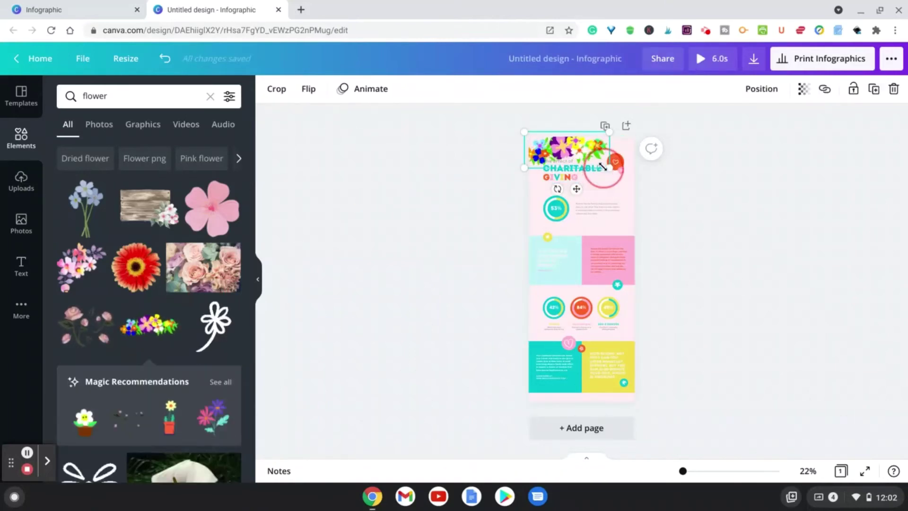
left_click_drag(603, 166, 572, 154)
left_click(777, 241)
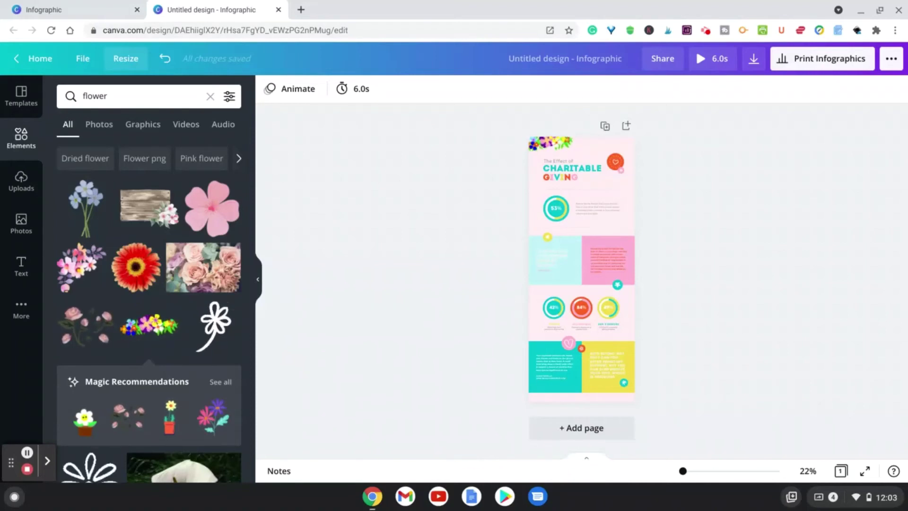
Step: Resize the design to a 1000 × 1500 Pinterest Pin
left_click(125, 59)
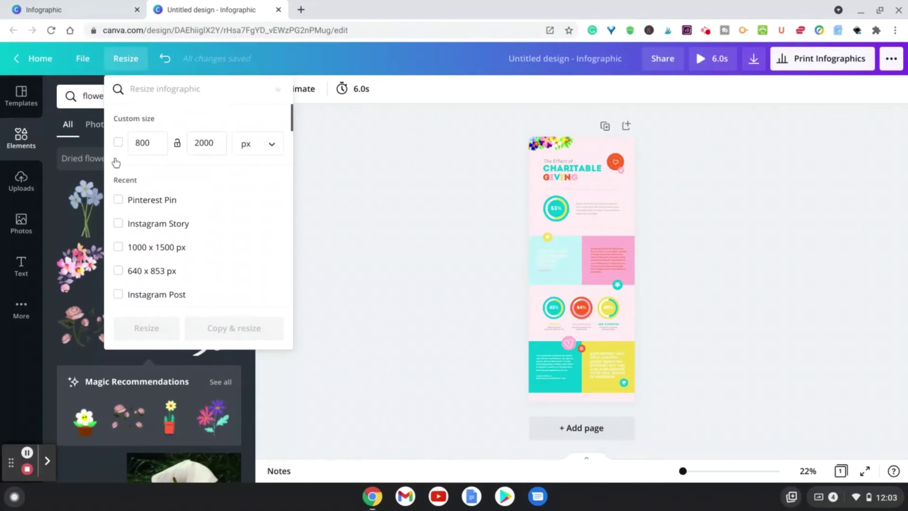
left_click(118, 200)
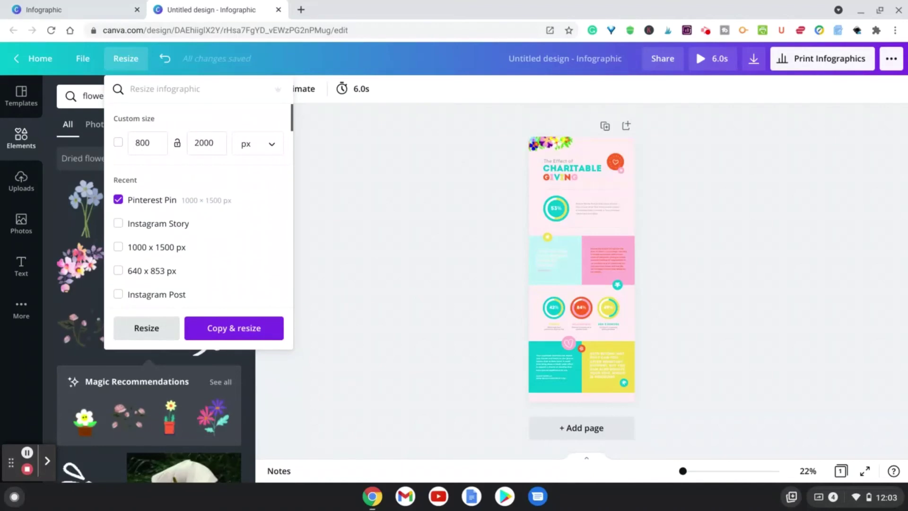
left_click(149, 337)
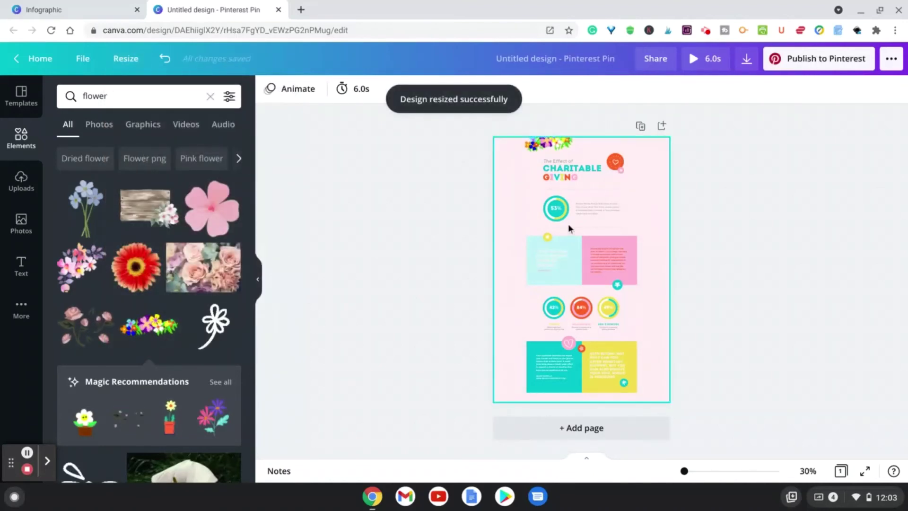
Step: Widen the pink text box to fit the wider page
left_click(595, 175)
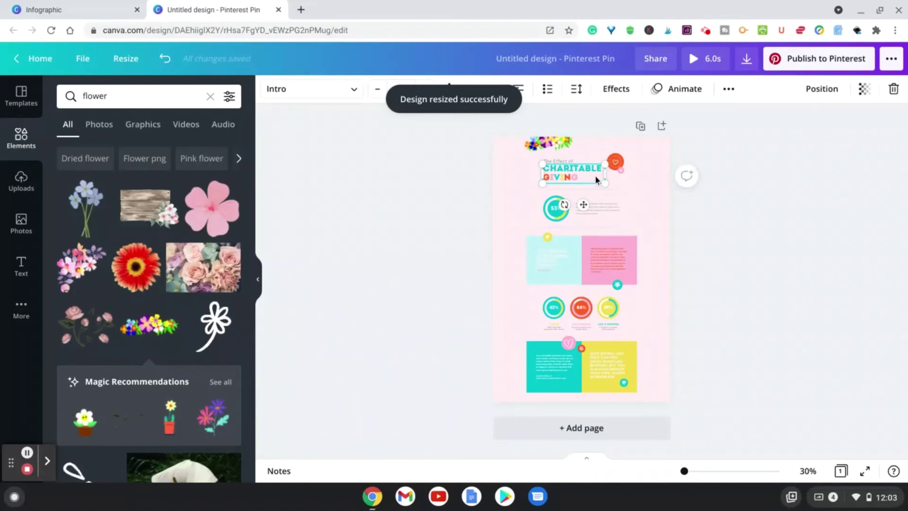
left_click(631, 258)
left_click_drag(636, 284, 656, 286)
left_click(747, 318)
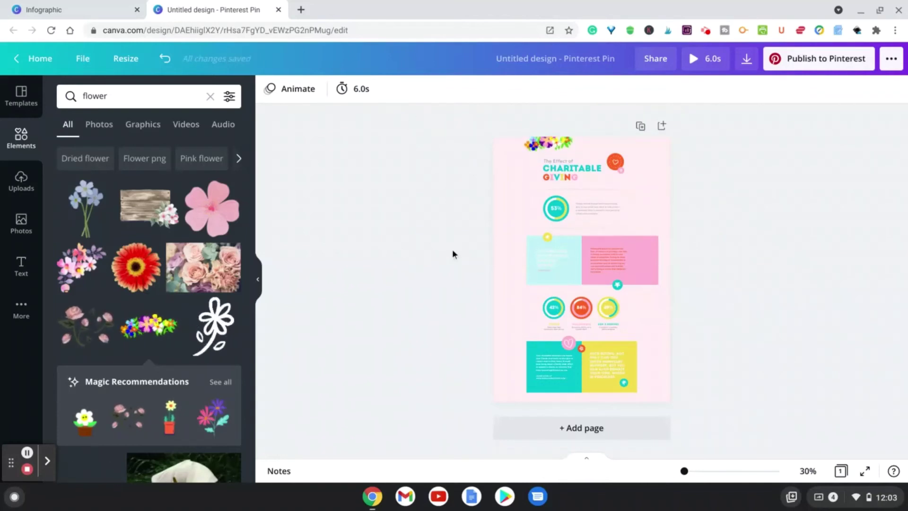
Step: Resize the design into Instagram Story and Instagram Post sizes
left_click(130, 67)
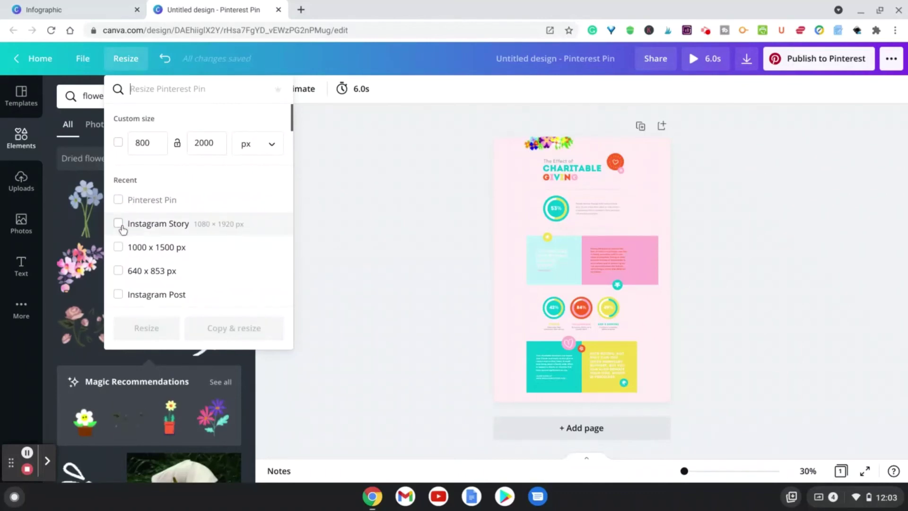
left_click(119, 224)
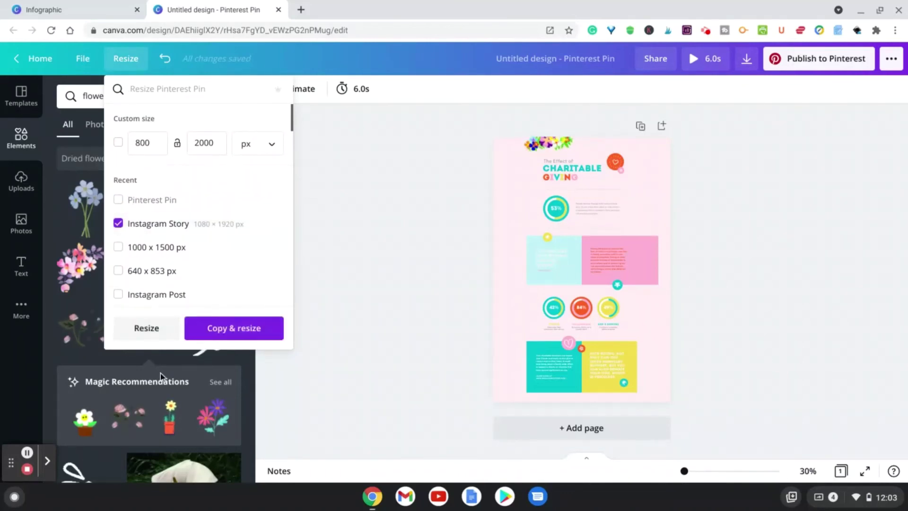
left_click(119, 294)
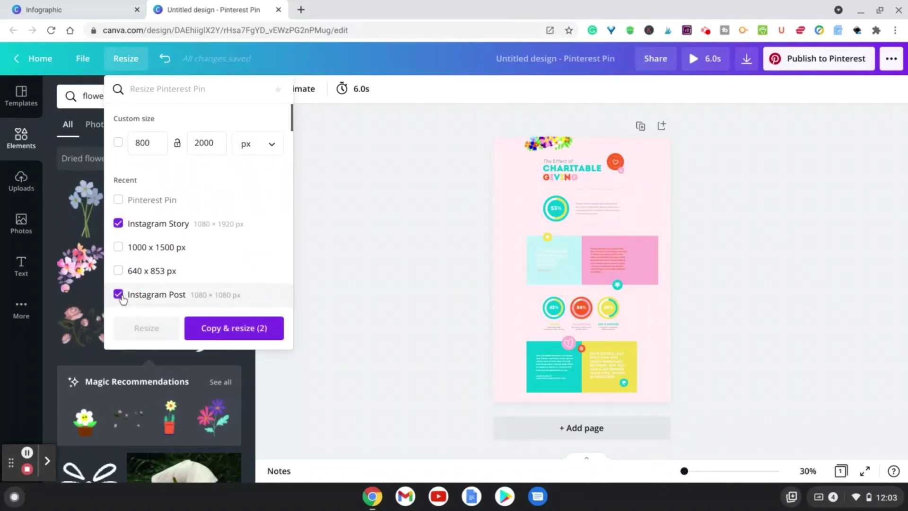
left_click(137, 326)
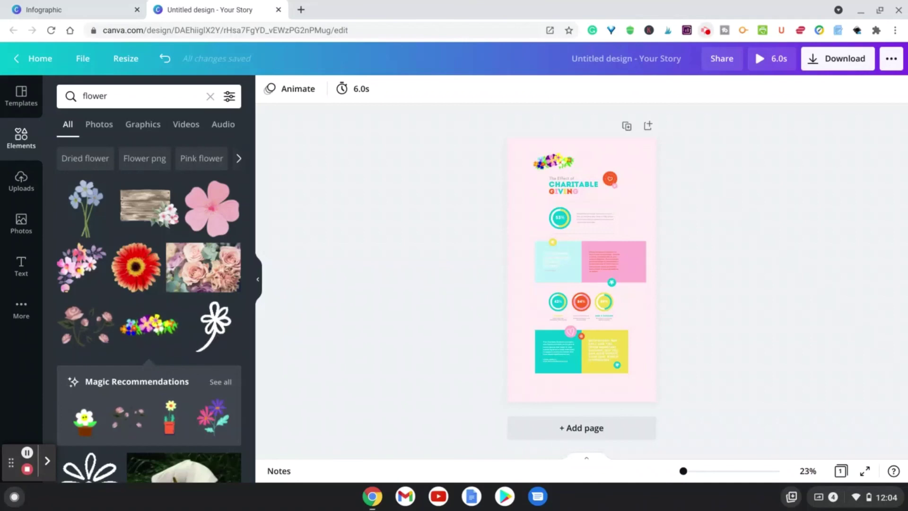
left_click(705, 31)
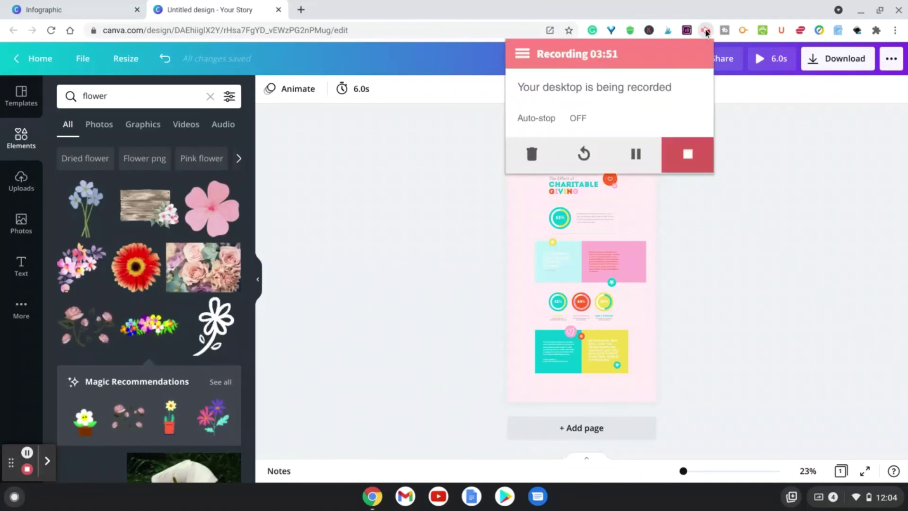